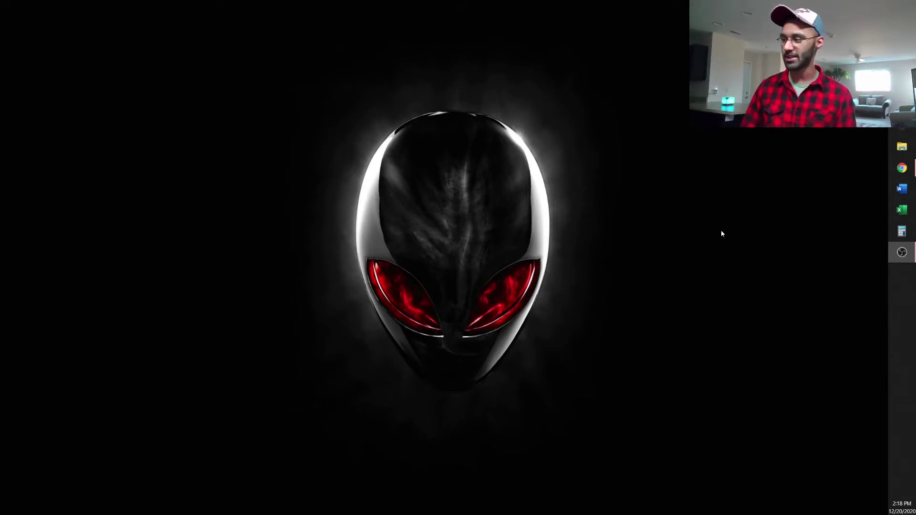
Copy the Rey Mysterio YouTube video's web address from the address bar.
click(901, 169)
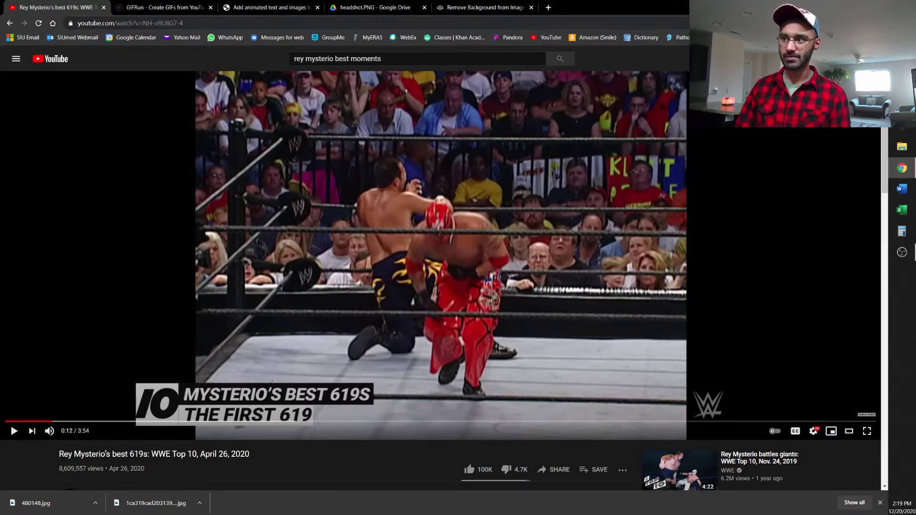
right_click(103, 23)
click(126, 85)
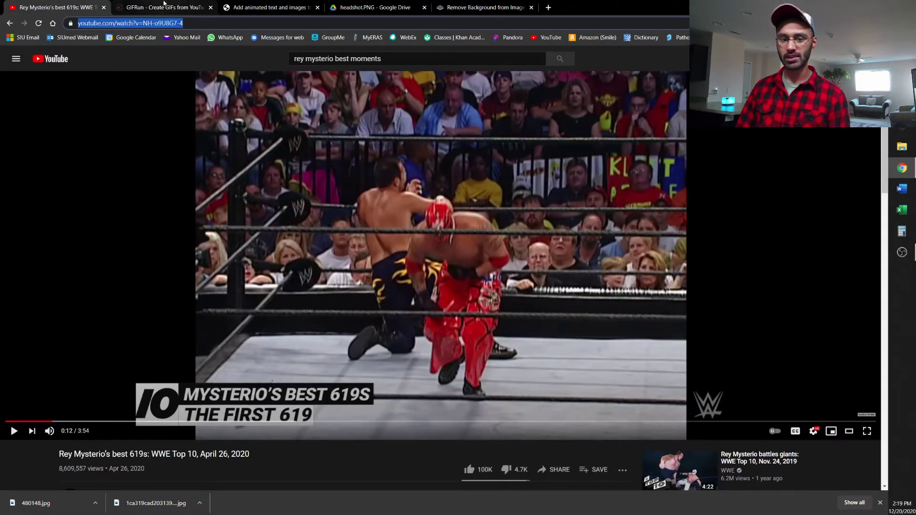
Paste the Rey Mysterio video link into GIFRun to load it.
click(162, 7)
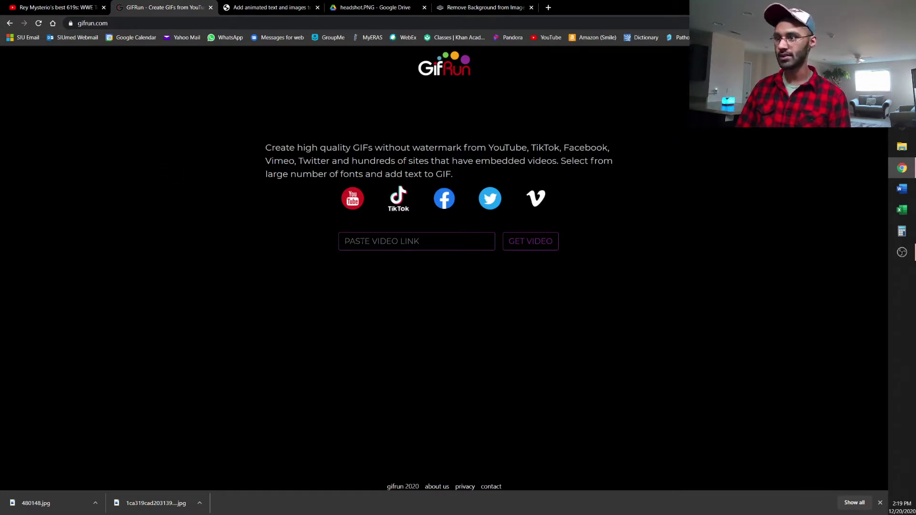
right_click(359, 244)
click(382, 312)
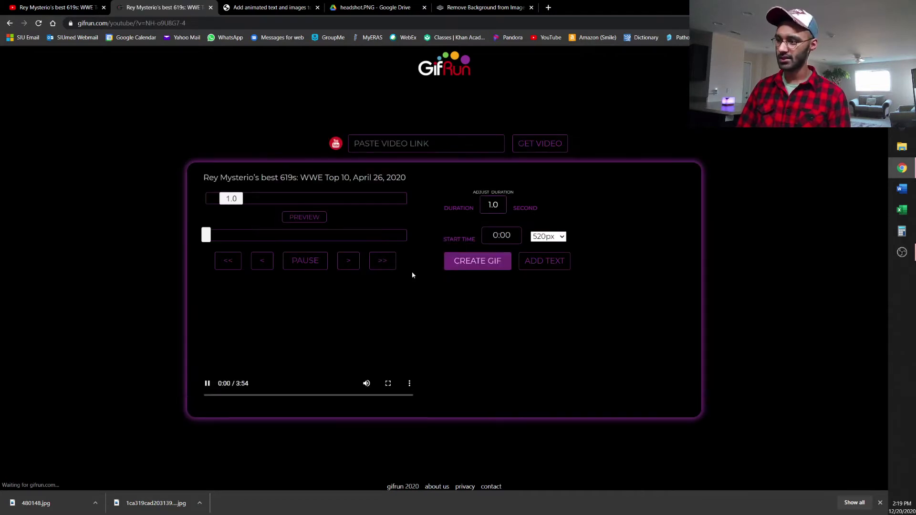
Set the GIF to start at 3:01.9 and last 8.0 seconds, then create and download it.
click(238, 320)
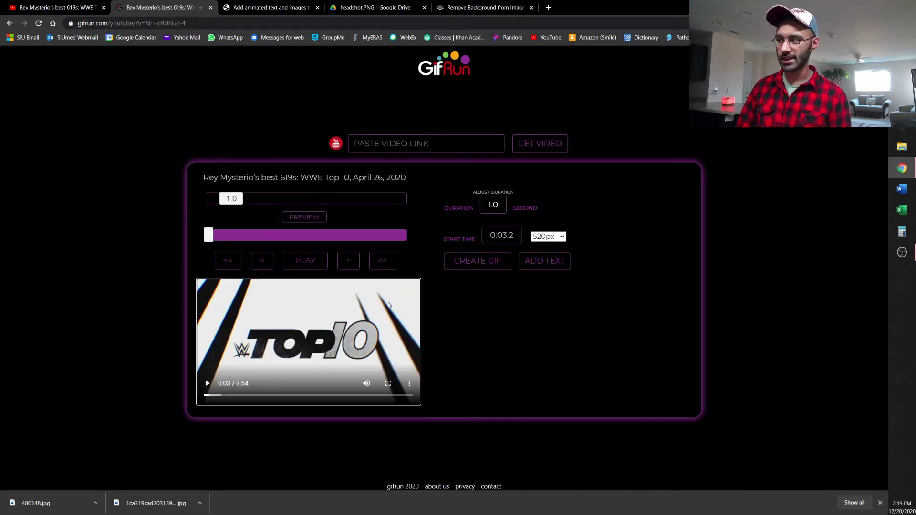
drag(209, 395, 365, 391)
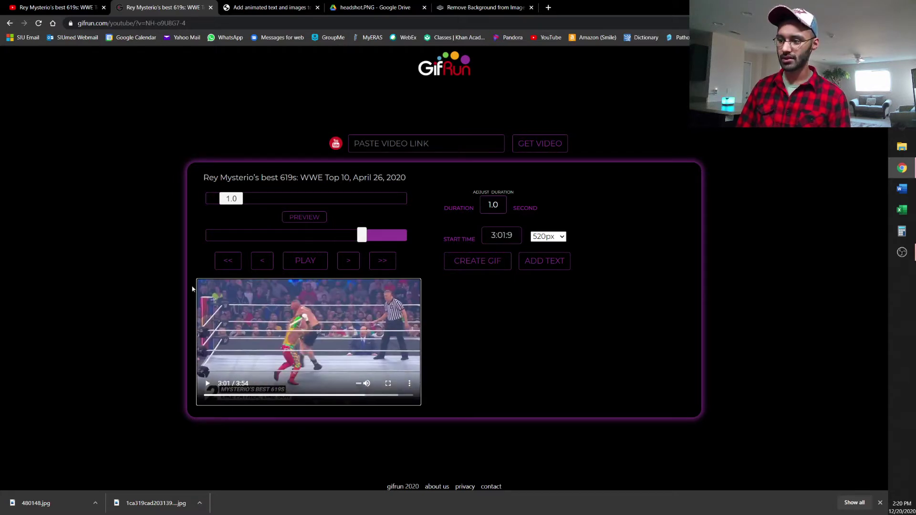
drag(231, 199, 371, 206)
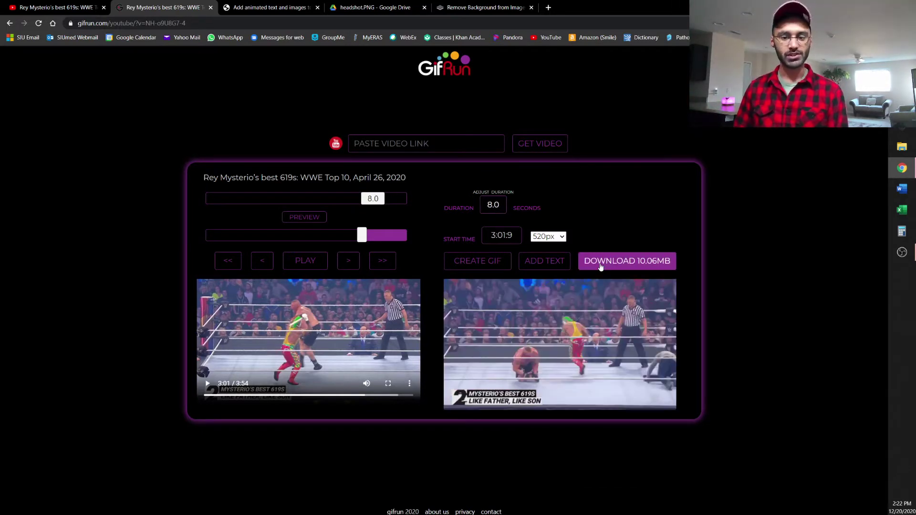
click(601, 265)
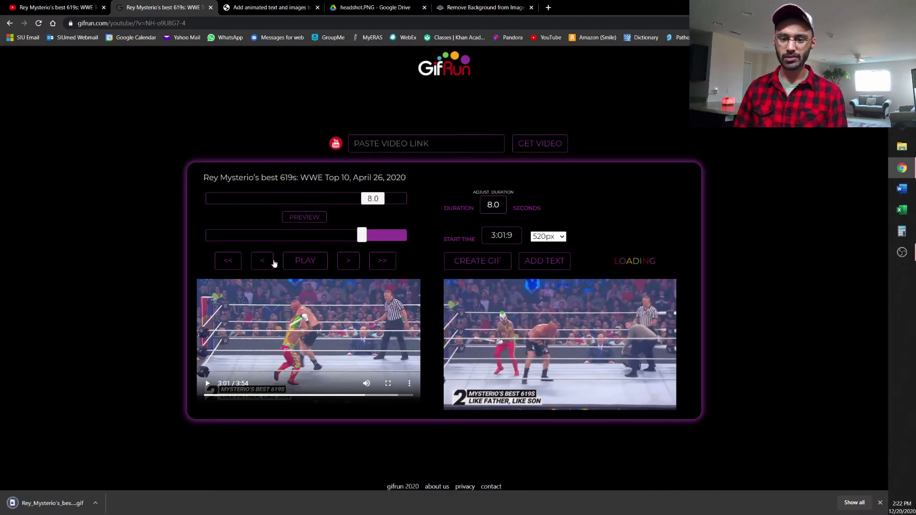
Upload the downloaded Rey_Mysterio GIF from Downloads into the Gifntext editor.
click(263, 9)
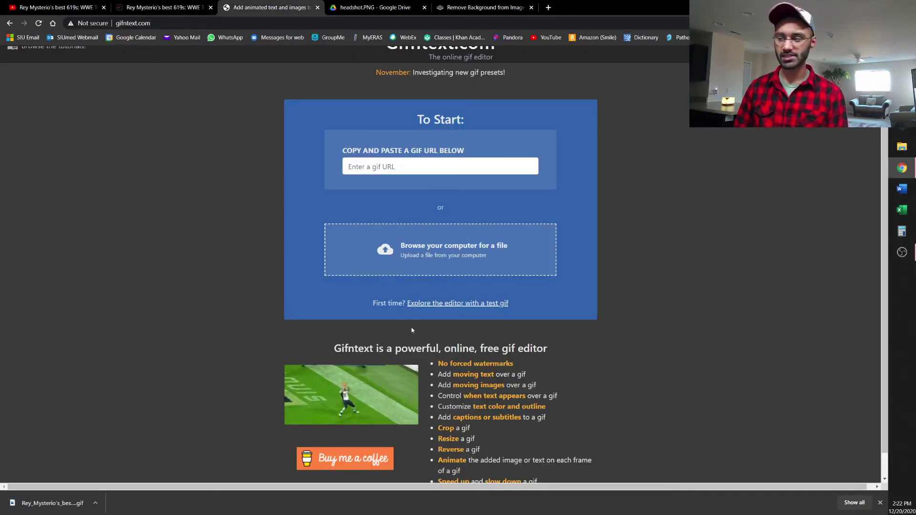
click(409, 260)
click(143, 63)
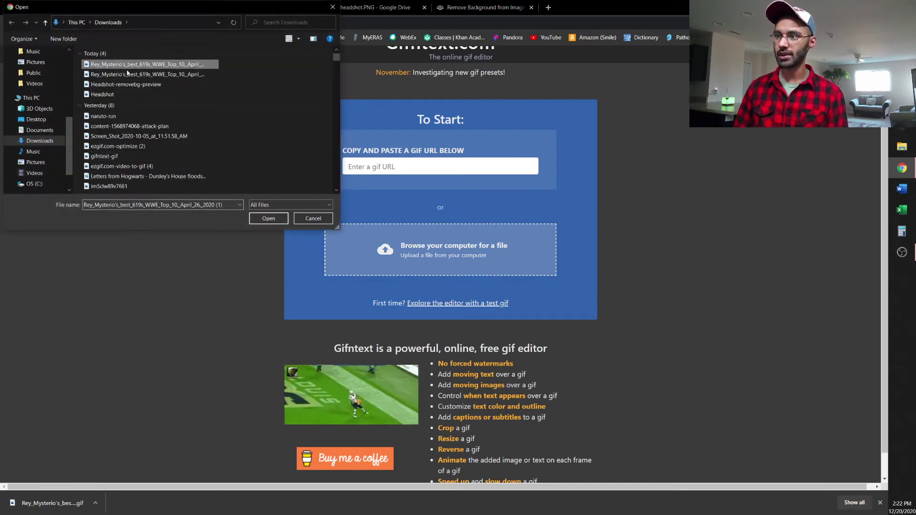
click(269, 218)
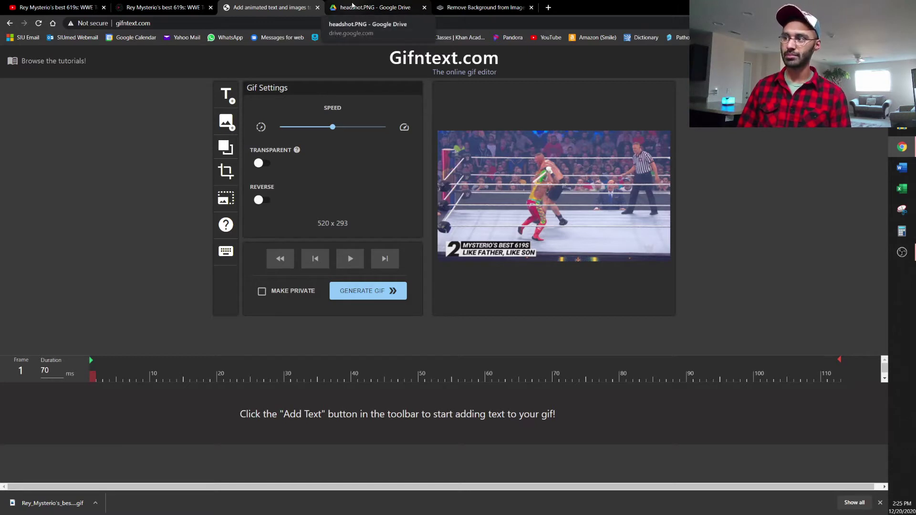
Capture a free-form snip tracing around the face in the headshot photo.
click(352, 6)
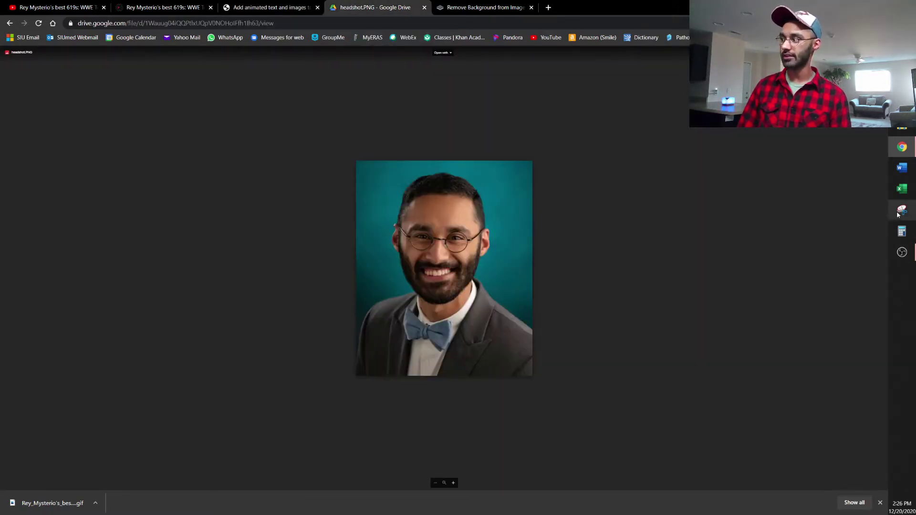
click(898, 214)
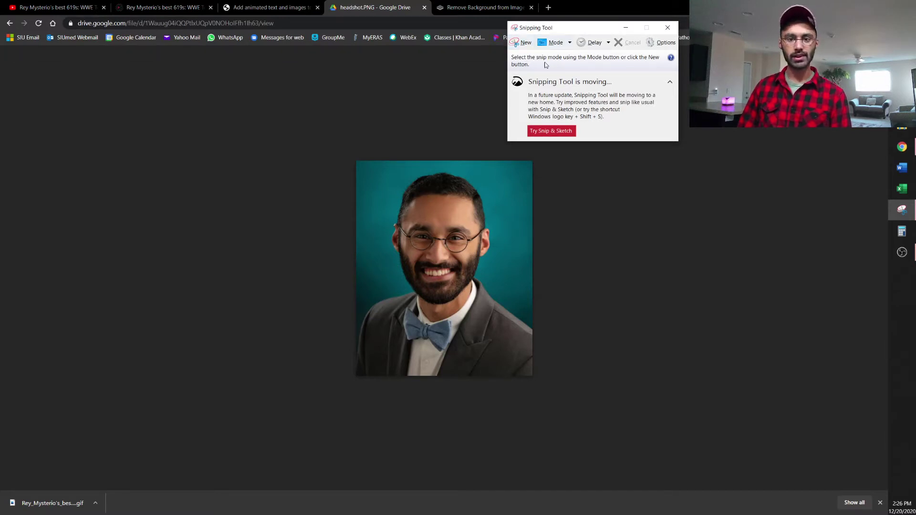
click(569, 43)
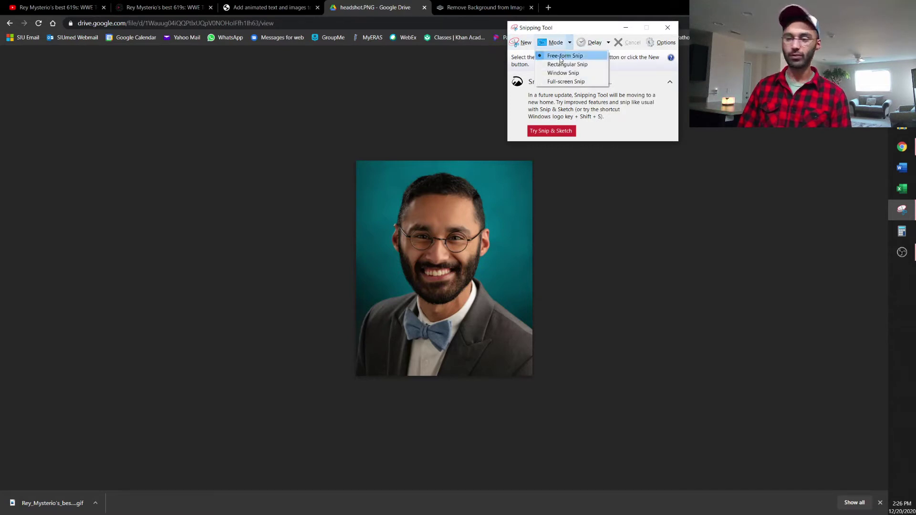
click(540, 32)
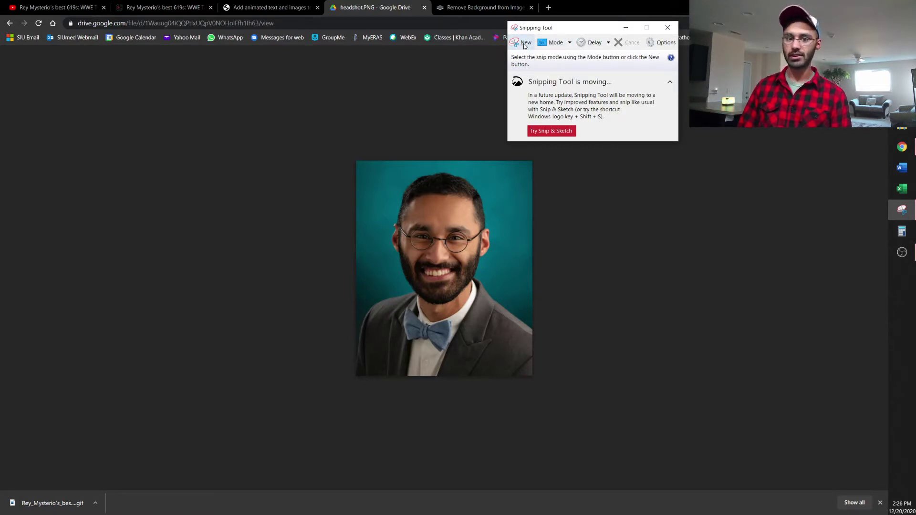
click(524, 44)
drag(423, 176, 404, 194)
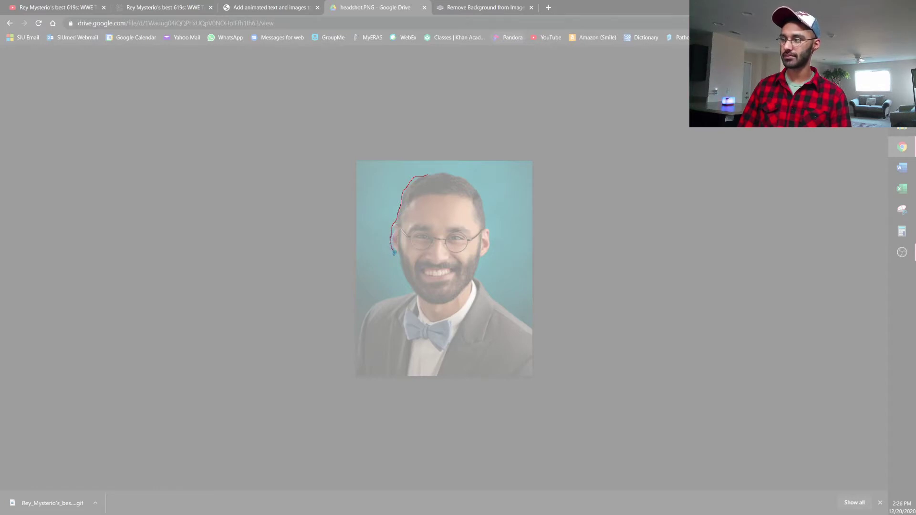
mouse_move(411, 292)
mouse_down()
mouse_move(431, 307)
mouse_move(458, 301)
mouse_move(476, 279)
mouse_move(491, 247)
mouse_move(483, 196)
mouse_up()
drag(426, 176, 427, 176)
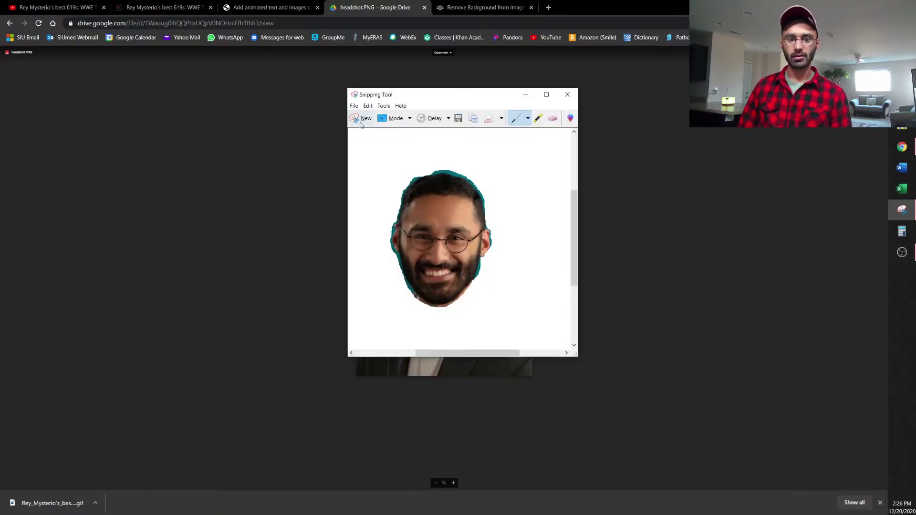
Save the snip as 'Headshot' on the Desktop.
click(354, 106)
click(369, 126)
text(H)
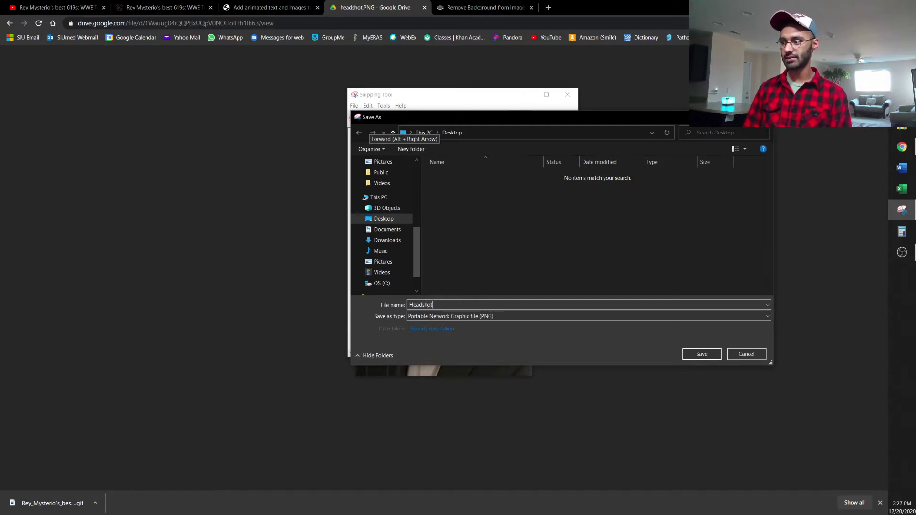
text(eadshot)
key(Return)
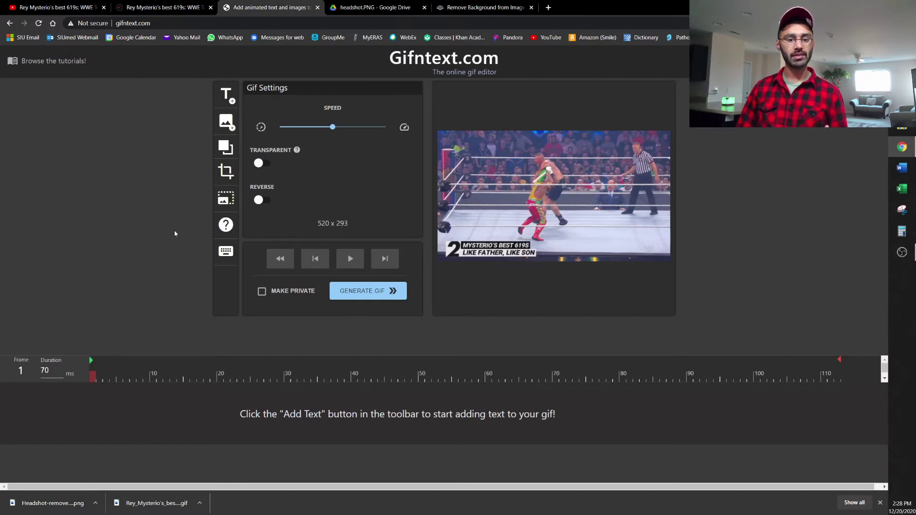
Upload the Headshot image from the Desktop to remove.bg for background removal.
click(496, 3)
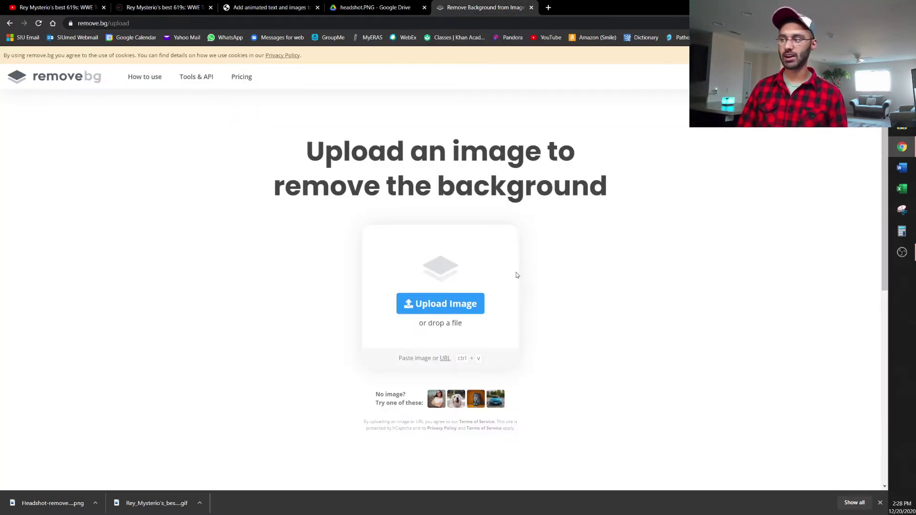
click(440, 303)
click(104, 72)
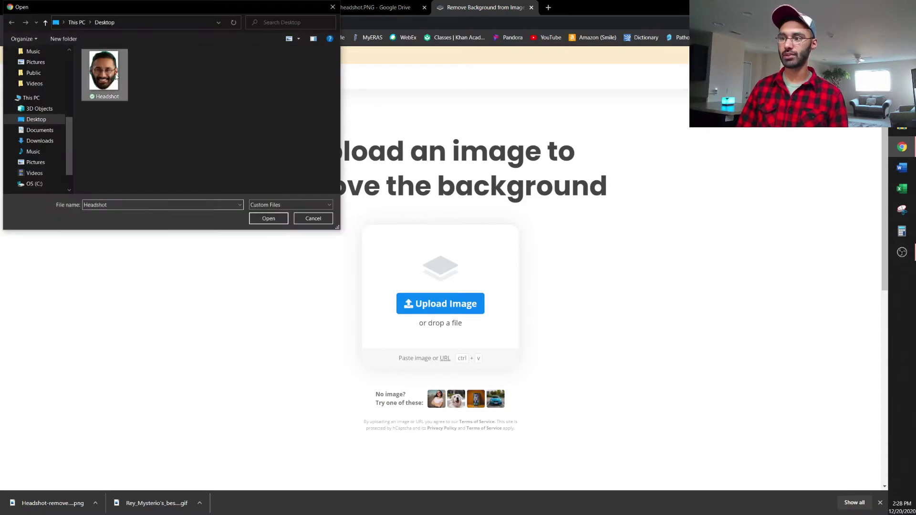
click(260, 222)
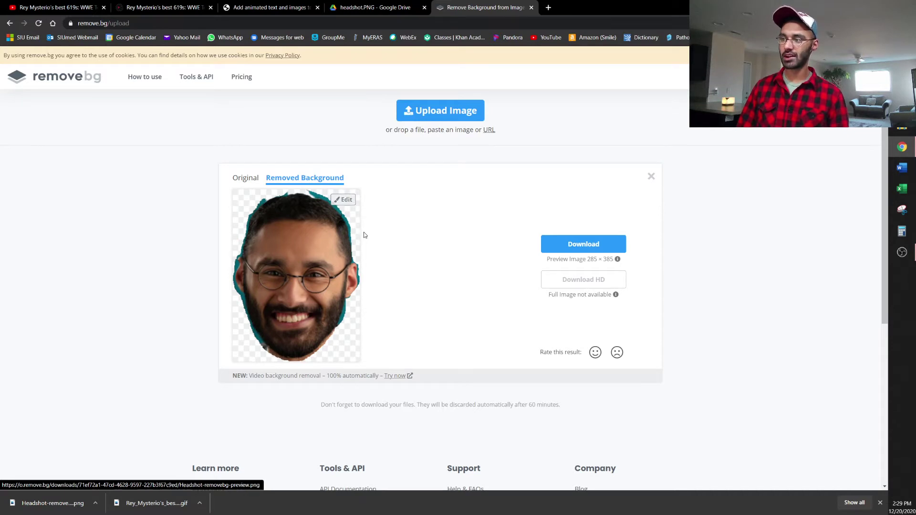
Download the background-free headshot and upload it from Downloads as a new Gifntext image layer.
click(586, 245)
click(269, 7)
click(228, 126)
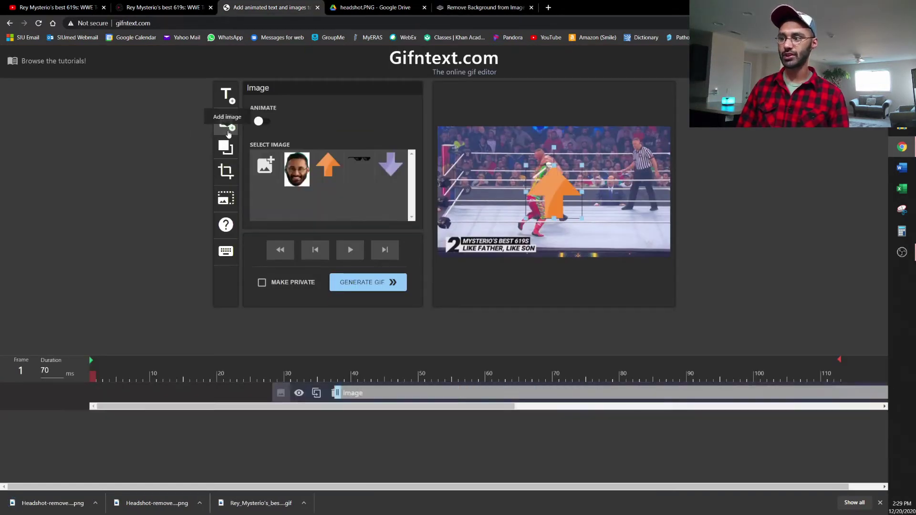
click(267, 171)
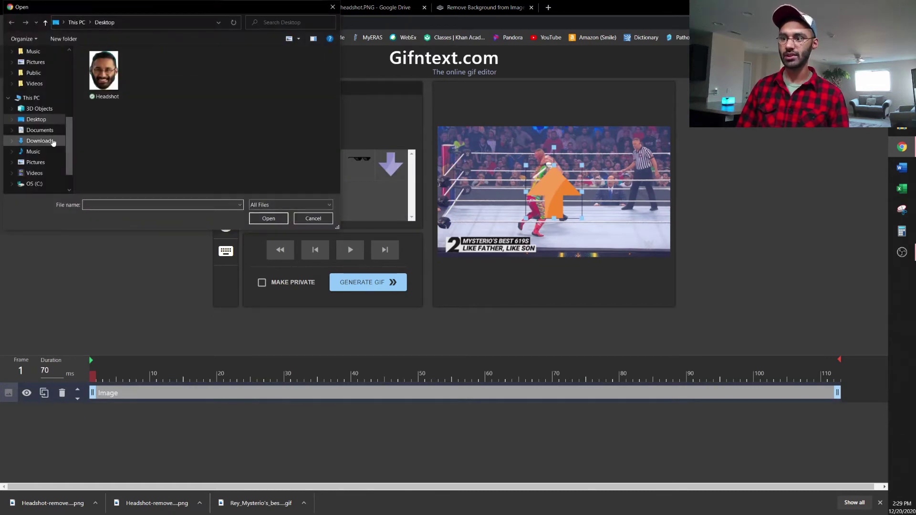
click(52, 141)
click(127, 64)
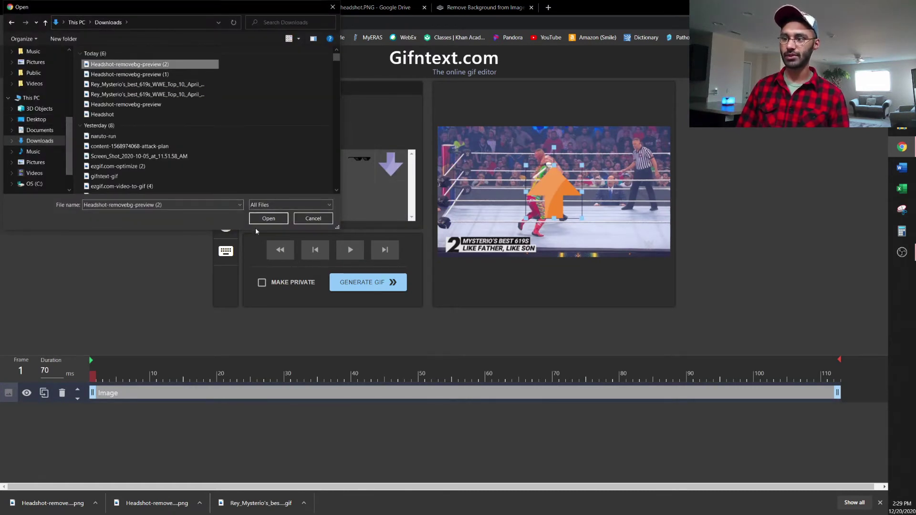
click(269, 218)
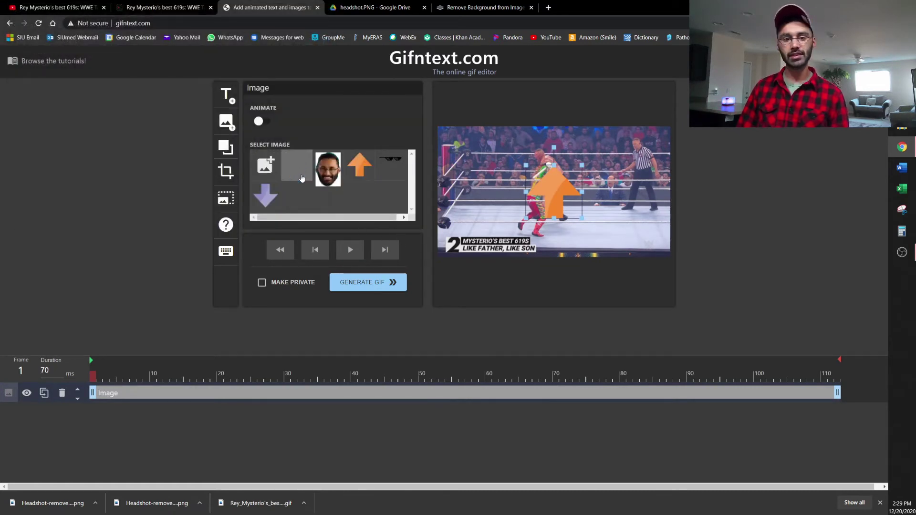
Swap in the headshot, shrink it onto the wrestler's head, and turn on Animate.
click(299, 178)
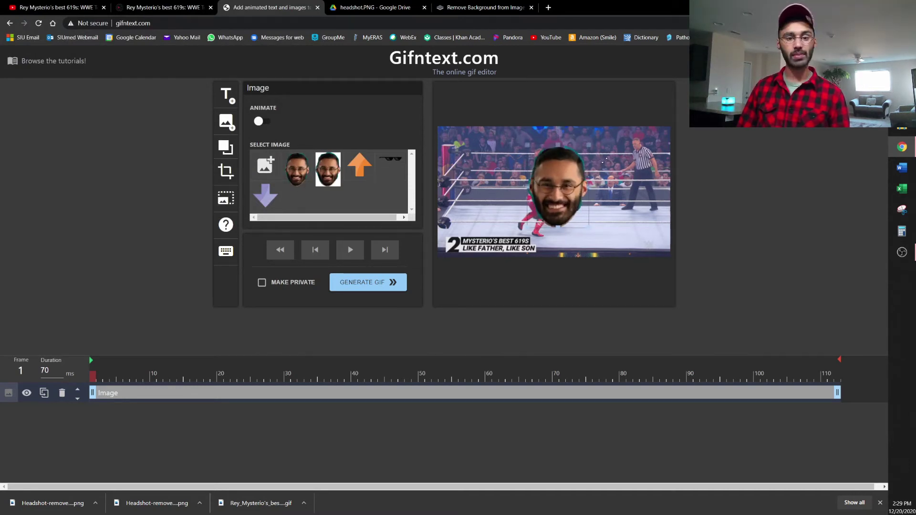
drag(605, 161, 564, 177)
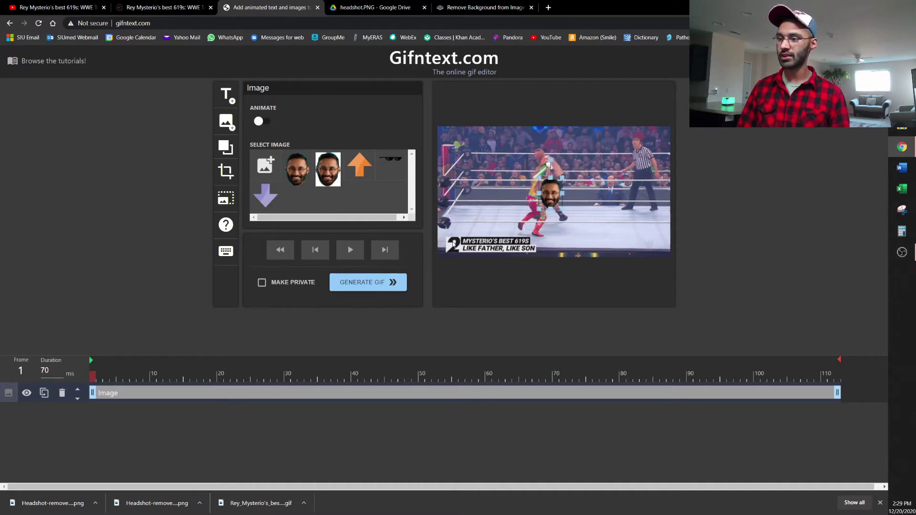
drag(541, 203, 535, 129)
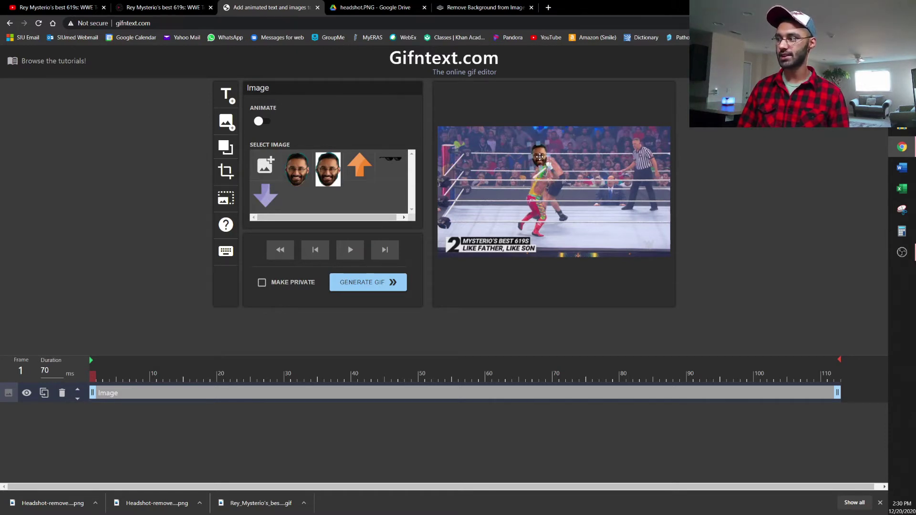
click(262, 123)
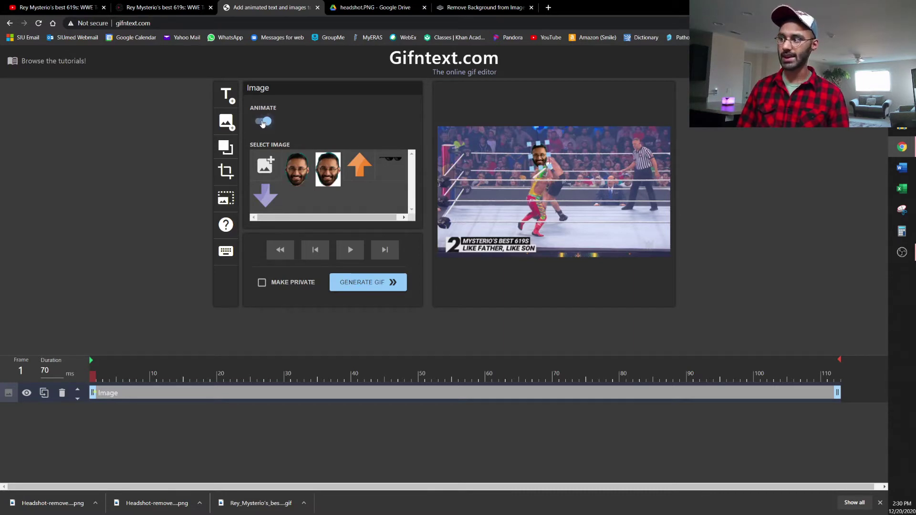
Toggle the headshot's selection and flip between frames 1 and 2 to compare positions.
click(579, 183)
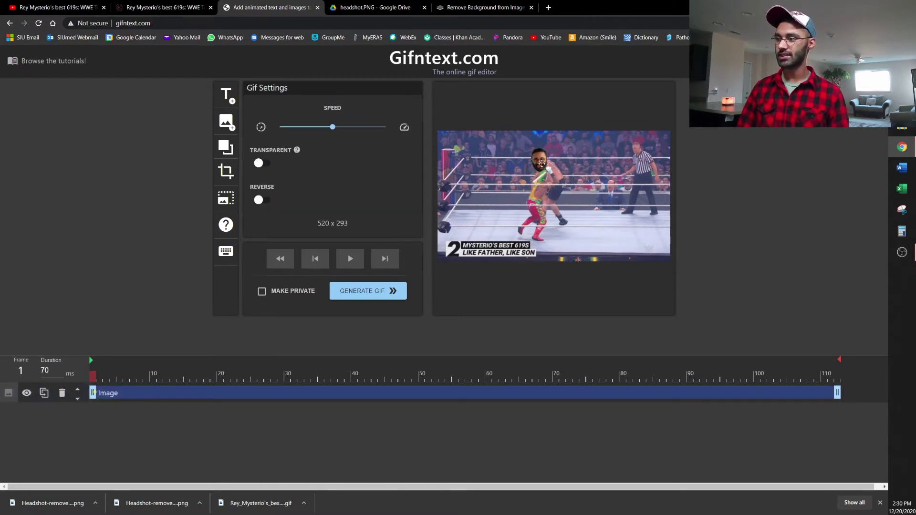
click(537, 162)
click(584, 179)
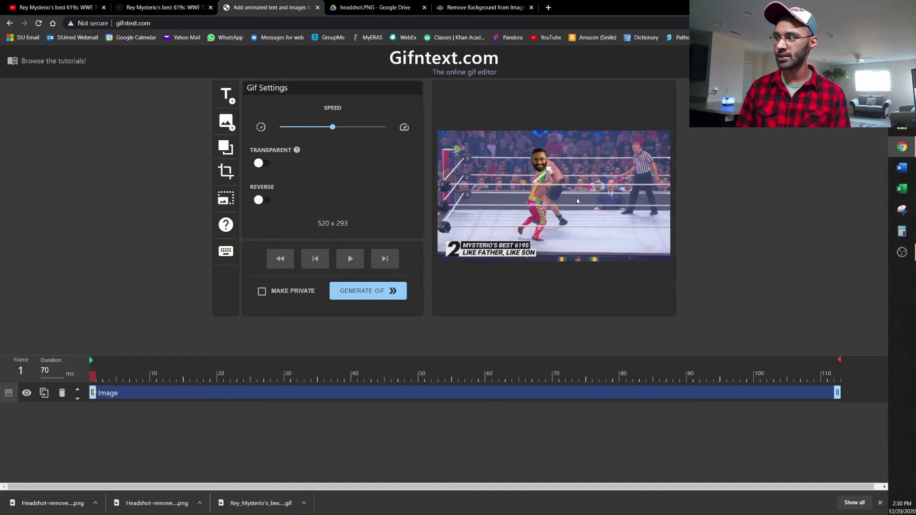
key(d)
key(a)
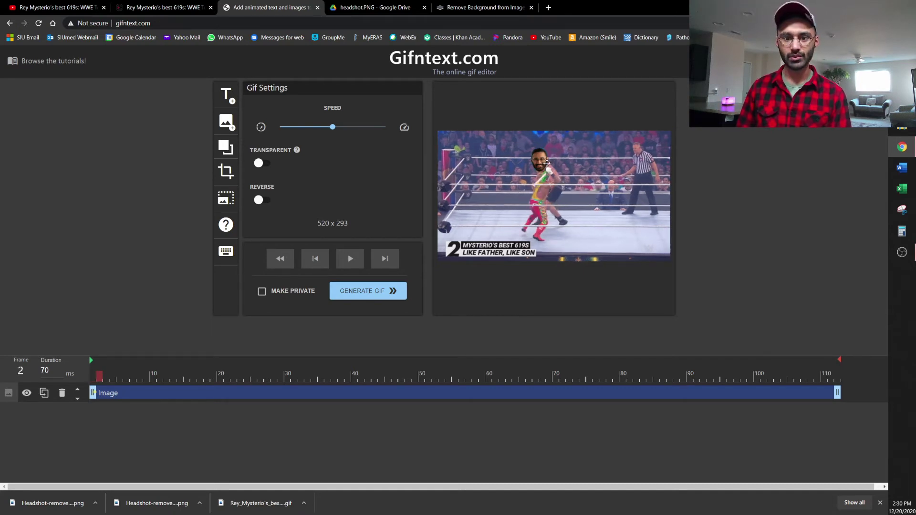
key(d)
key(a)
key(d)
key(a)
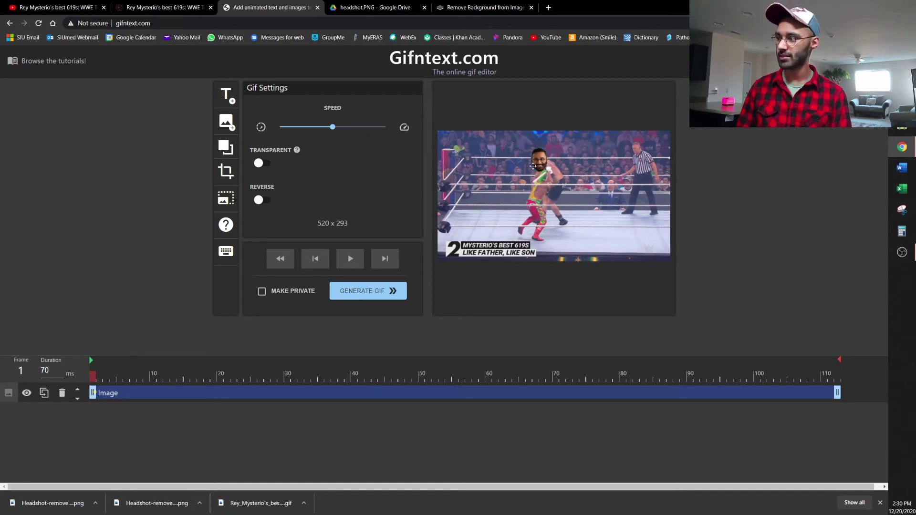
key(d)
Select the headshot and reposition it onto the wrestler's head on the next frames.
click(534, 164)
key(d)
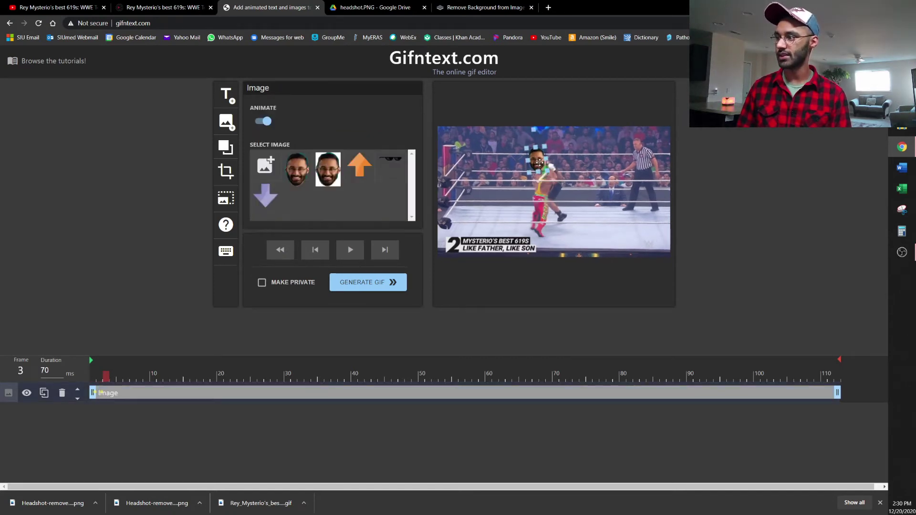
mouse_move(539, 163)
mouse_down()
mouse_move(610, 164)
mouse_move(632, 225)
mouse_move(570, 193)
mouse_move(562, 172)
mouse_move(538, 200)
mouse_move(536, 182)
mouse_move(573, 179)
mouse_move(564, 167)
mouse_move(510, 171)
mouse_move(509, 191)
mouse_move(551, 188)
mouse_move(553, 164)
mouse_move(539, 176)
mouse_move(536, 166)
mouse_up()
key(d)
key(d)
key(d)
key(d)
key(d)
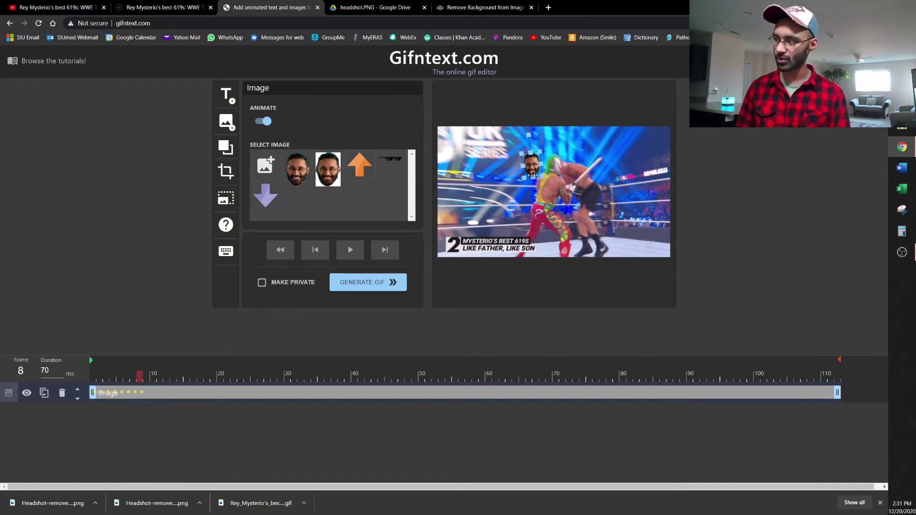
Move the headshot up, then back down onto the wrestler's head over the next few frames.
drag(531, 168, 532, 125)
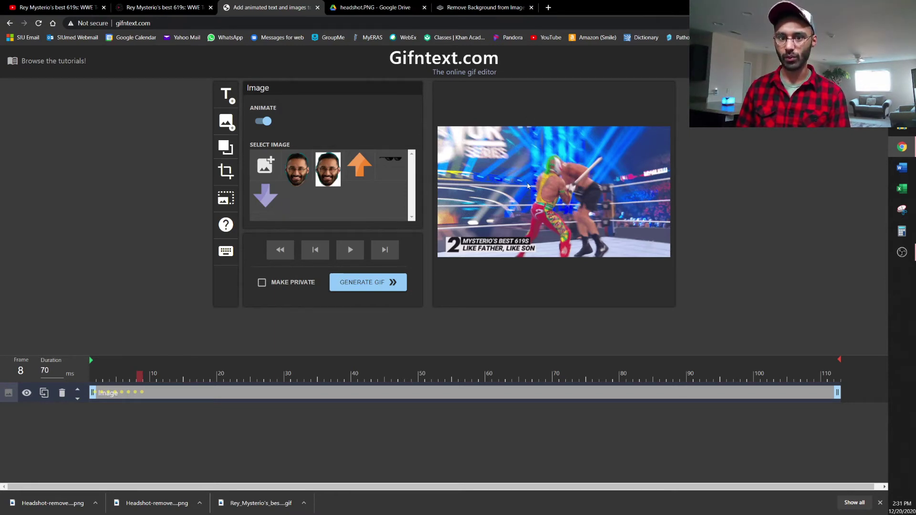
key(Right)
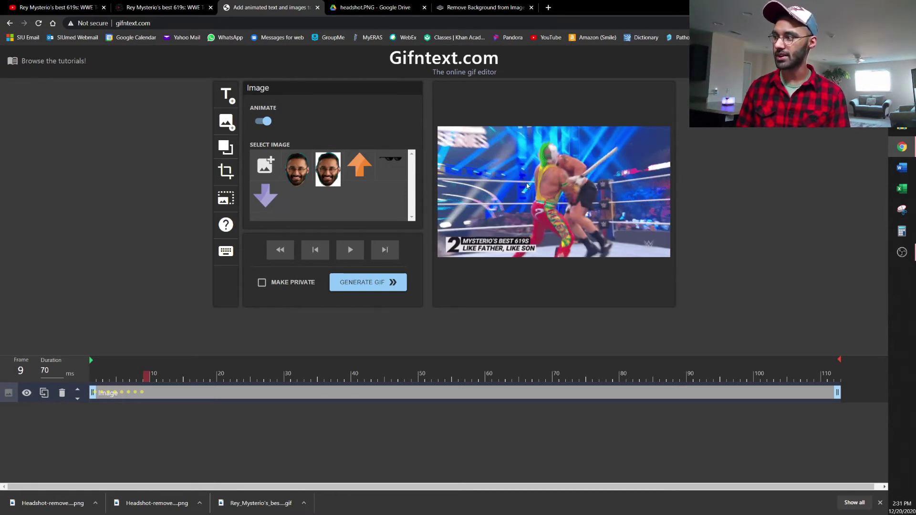
key(Right)
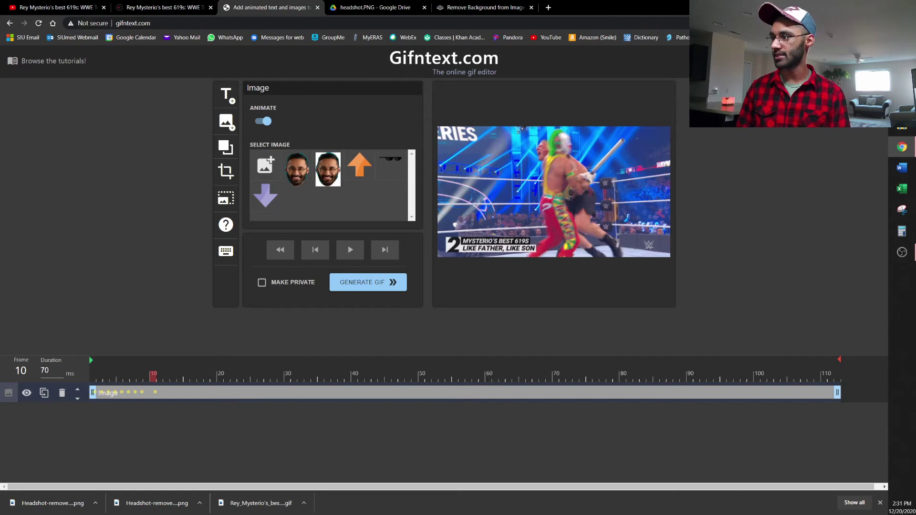
drag(528, 125, 538, 154)
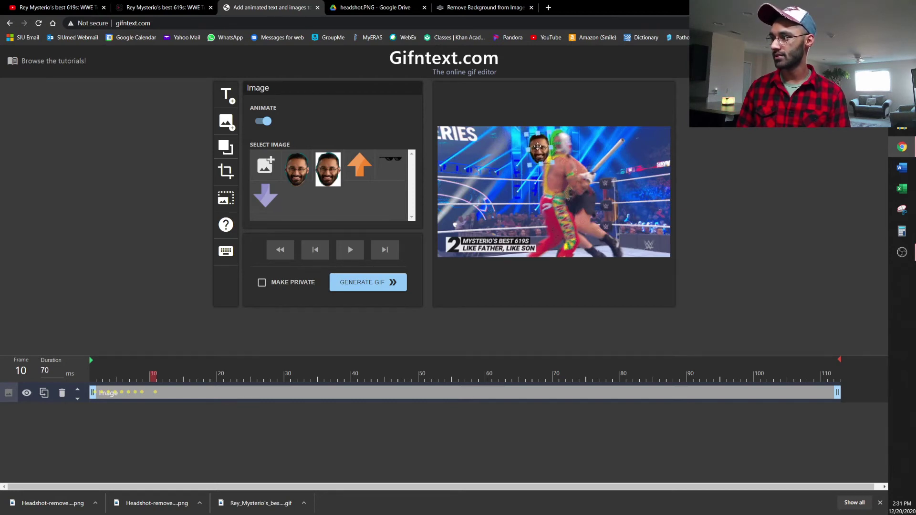
key(Right)
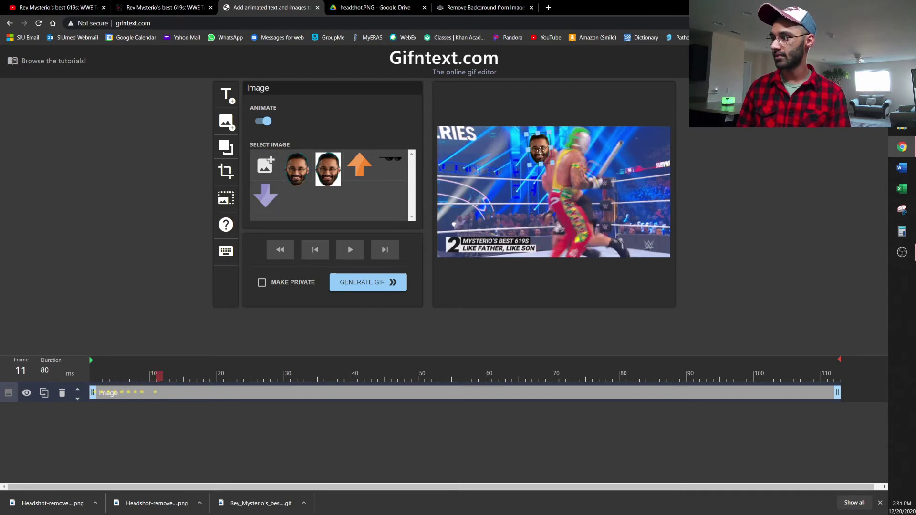
drag(539, 151, 549, 165)
Keep advancing frames, dragging the headshot onto the wrestler's face each time.
key(Right)
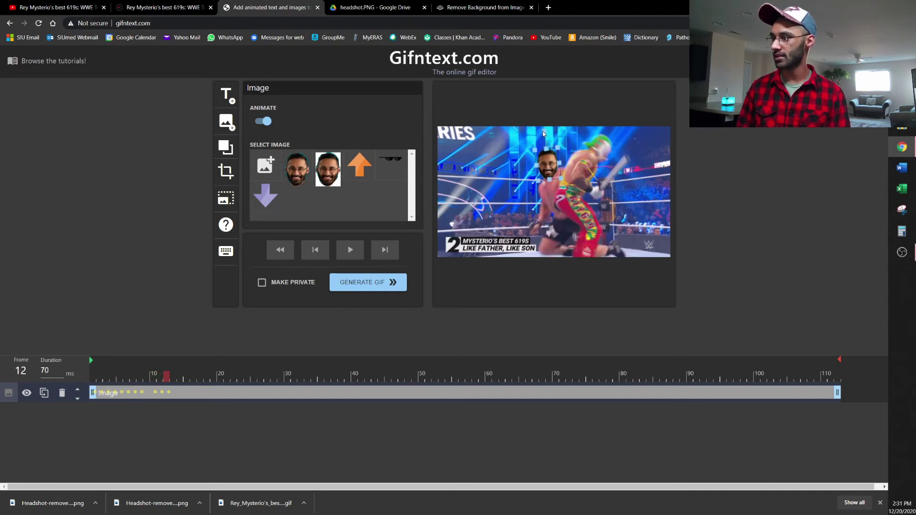
key(Right)
click(548, 154)
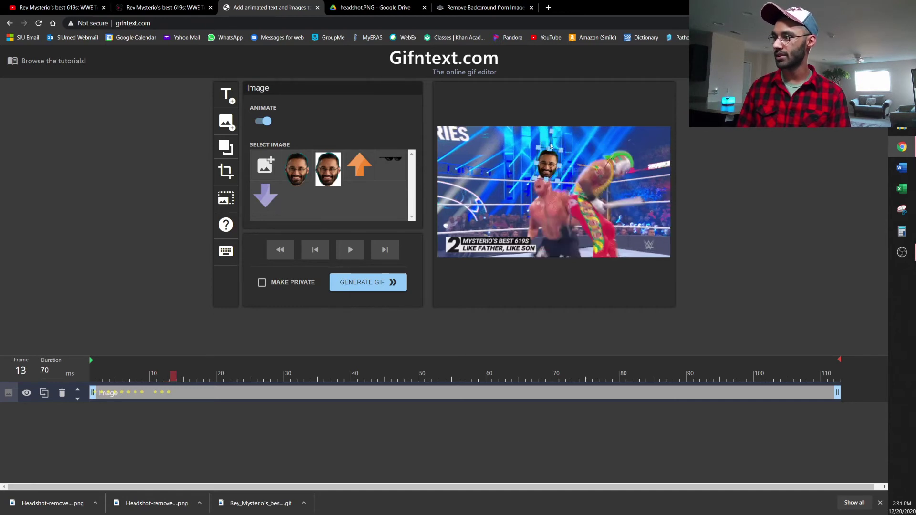
drag(546, 168, 511, 206)
key(Right)
key(Right)
key(Right)
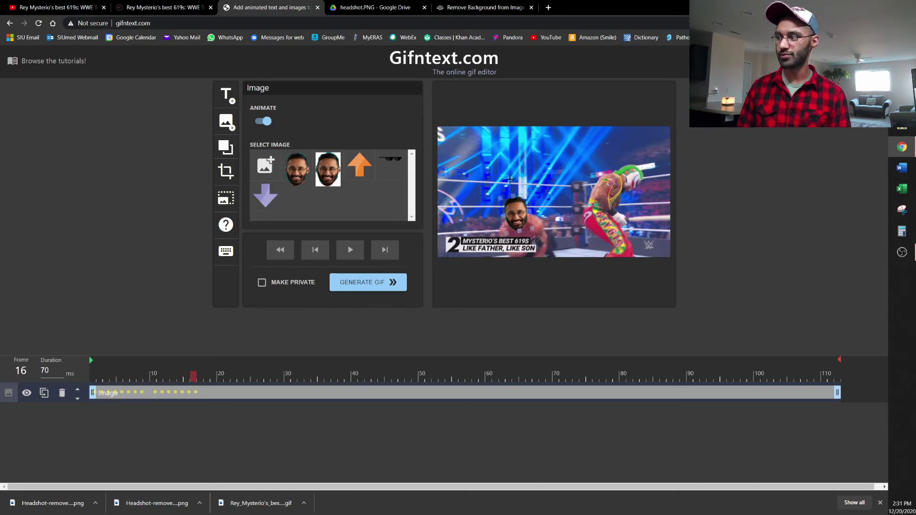
click(516, 212)
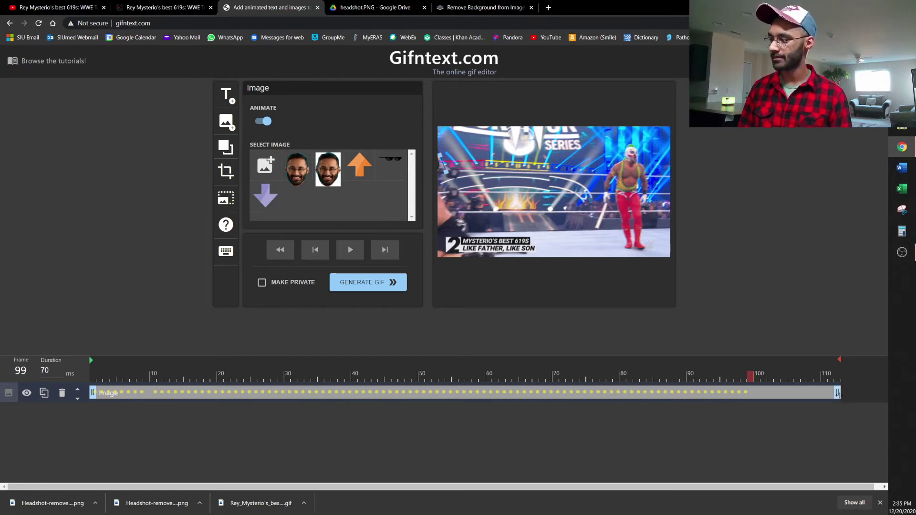
Trim the headshot layer to end around frame 98, then play and pause the preview.
drag(837, 393, 83, 379)
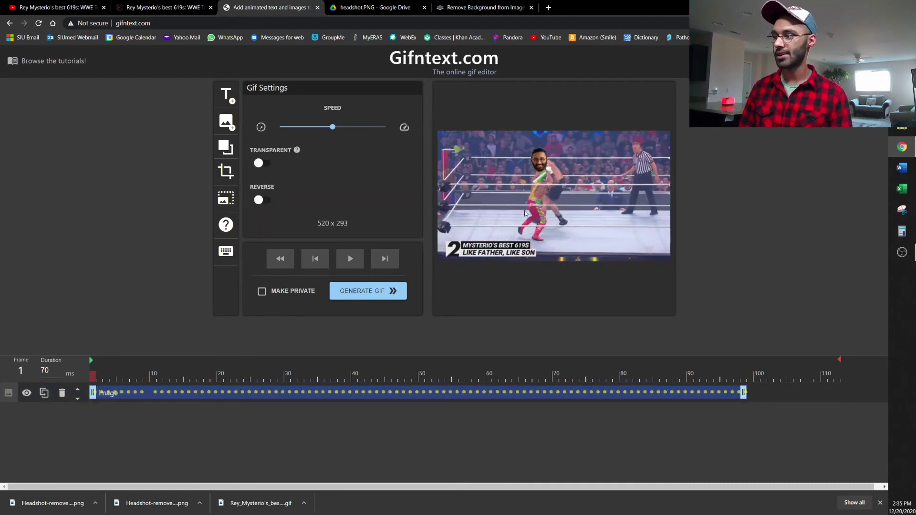
click(352, 260)
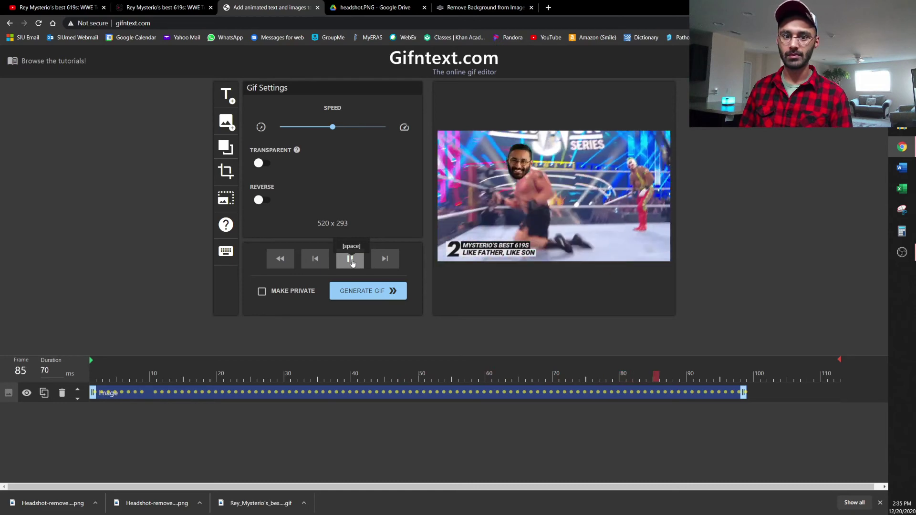
click(351, 260)
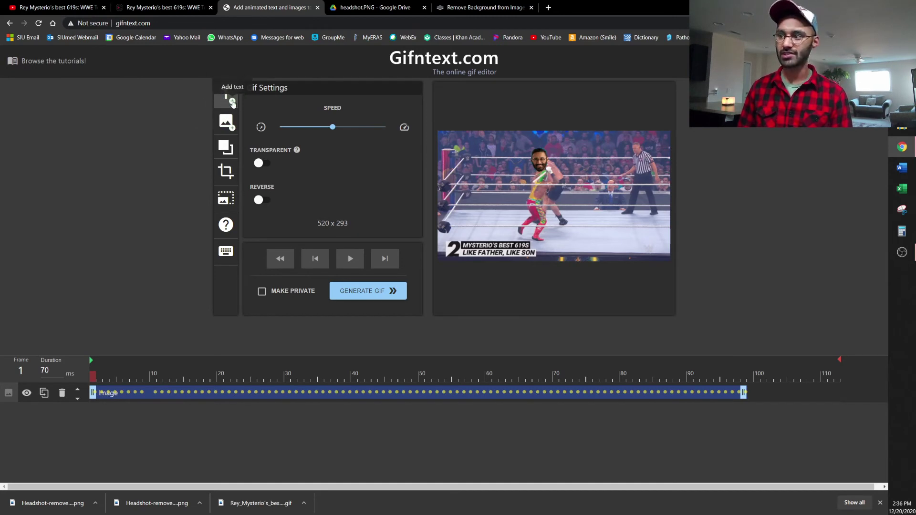
Add a text label reading 'Chem Exam' and shrink its box.
click(227, 102)
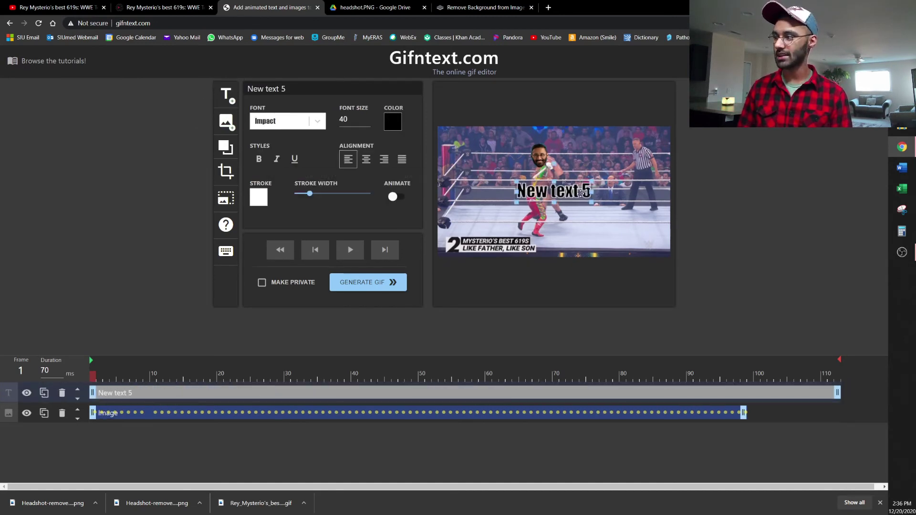
click(580, 193)
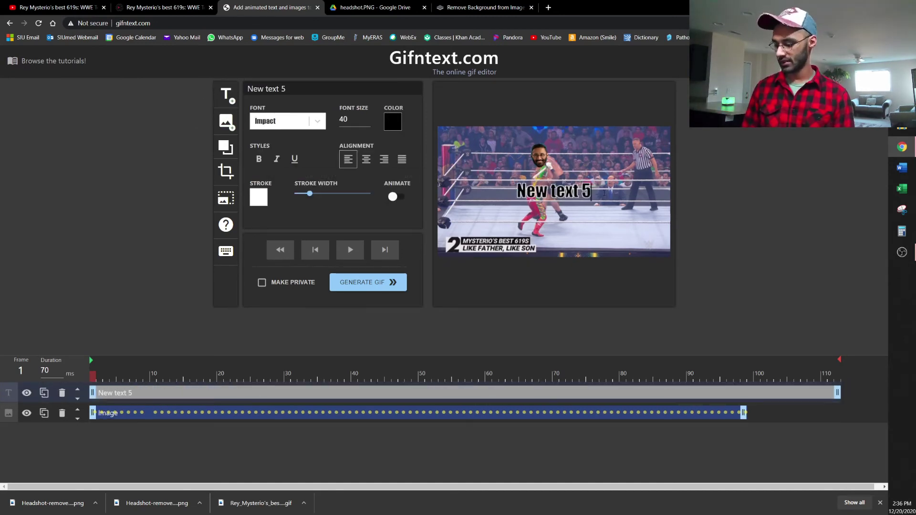
key(BackSpace)
key(BackSpace)
key(BackSpace)
key(BackSpace)
key(BackSpace)
key(BackSpace)
key(BackSpace)
key(BackSpace)
key(BackSpace)
key(BackSpace)
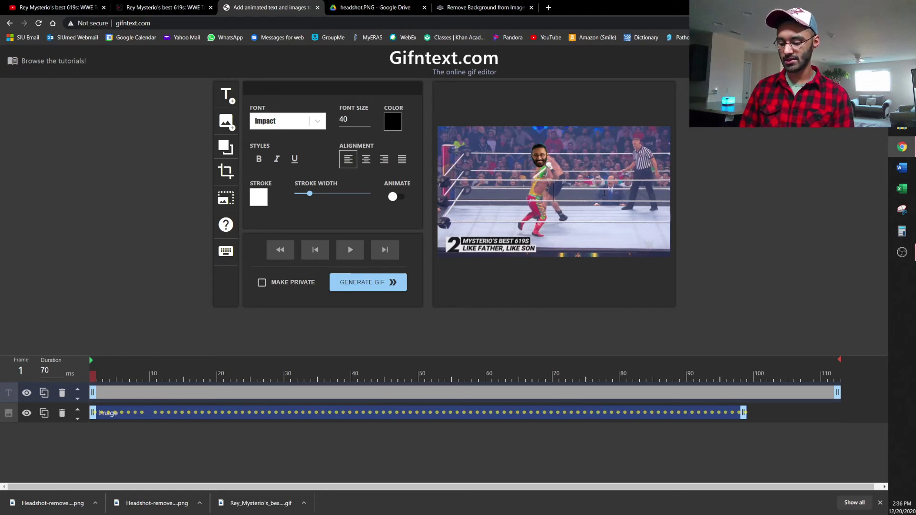
text(Cheme)
key(BackSpace)
text(Exam)
key(Escape)
drag(578, 213, 541, 195)
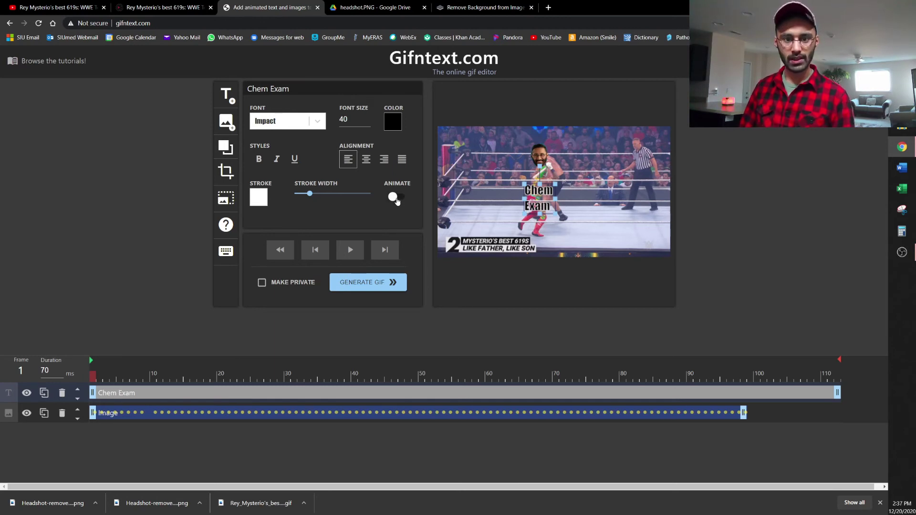
Turn on animation for the Chem Exam text and step forward two frames.
click(396, 197)
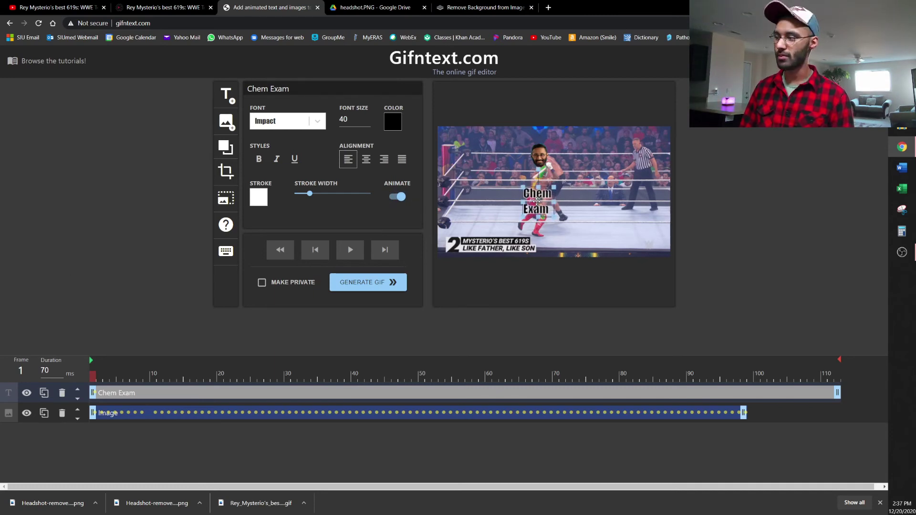
key(Right)
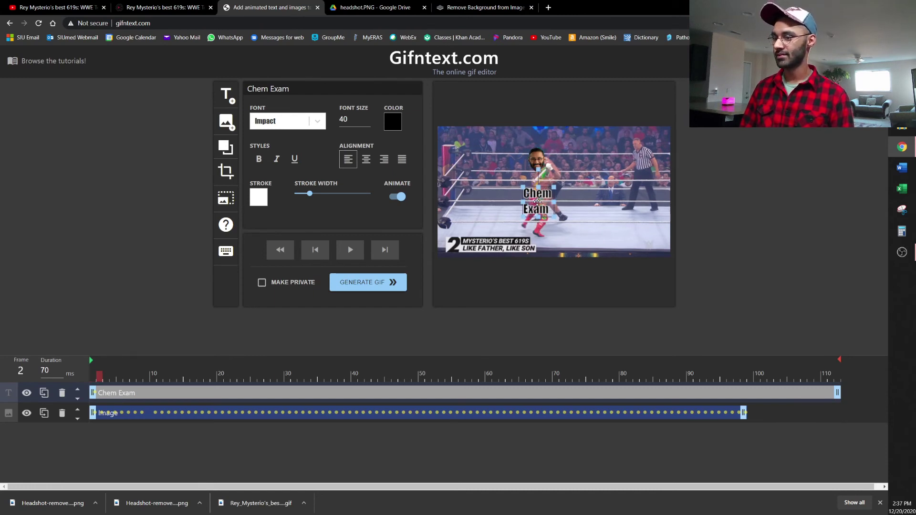
key(Right)
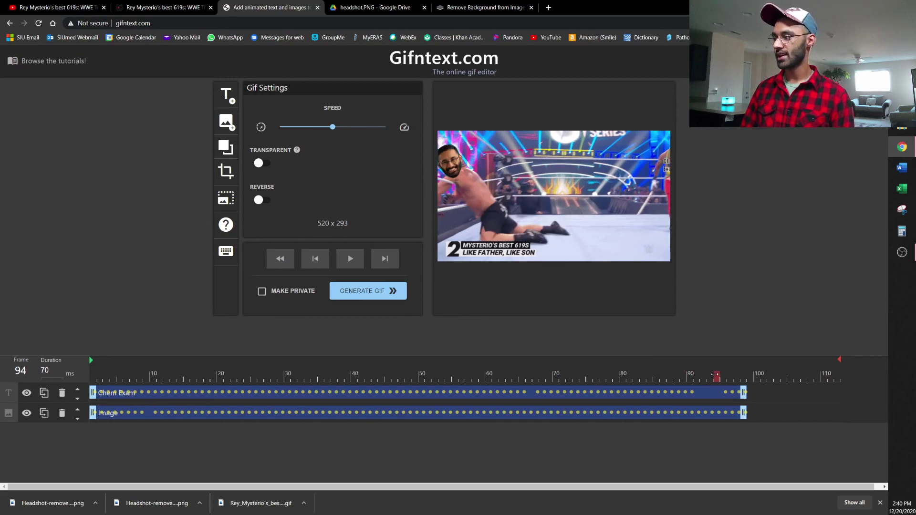
Move the playhead to frame 24 and add a second text label there.
drag(716, 374, 94, 383)
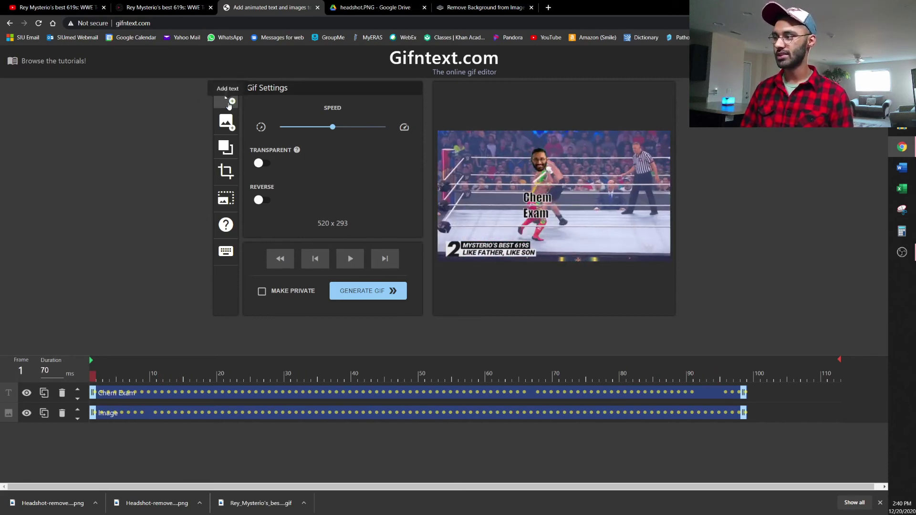
click(246, 376)
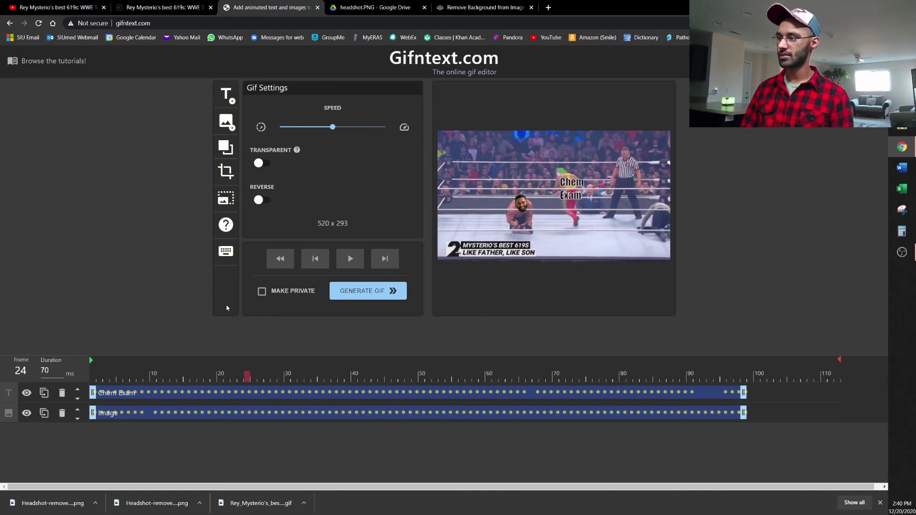
click(229, 101)
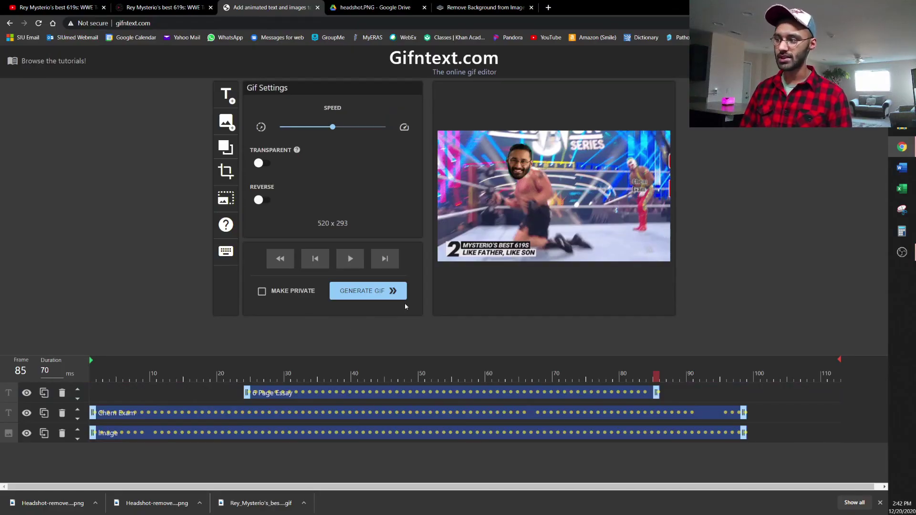
Preview the animation, render the final GIF and download it as gifntext-gif (2).gif.
click(349, 259)
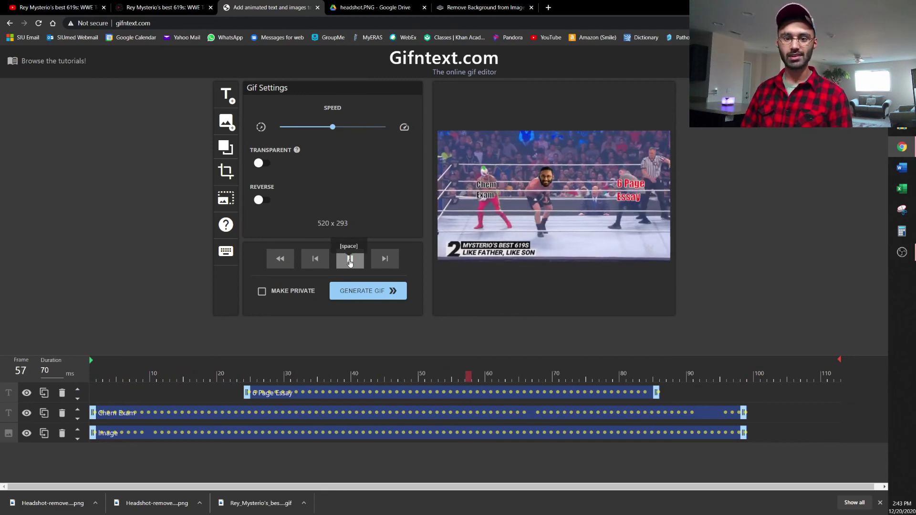
click(357, 292)
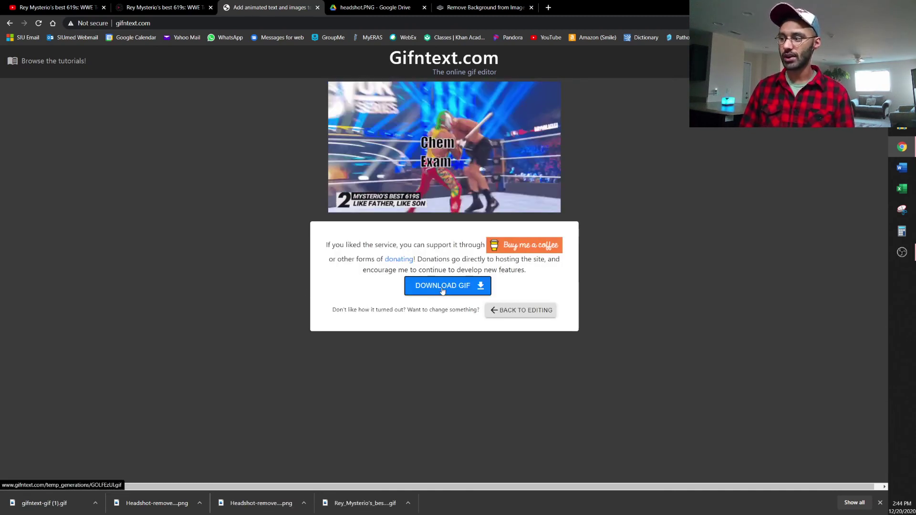
click(442, 287)
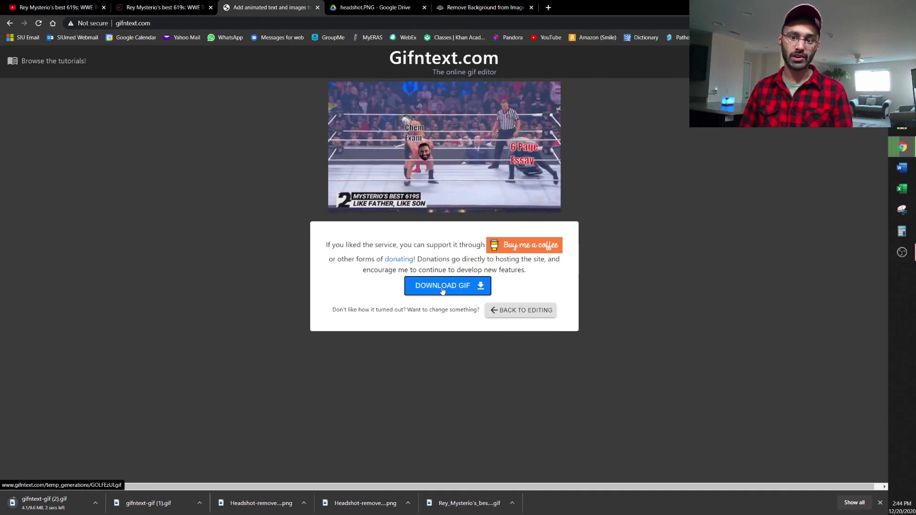